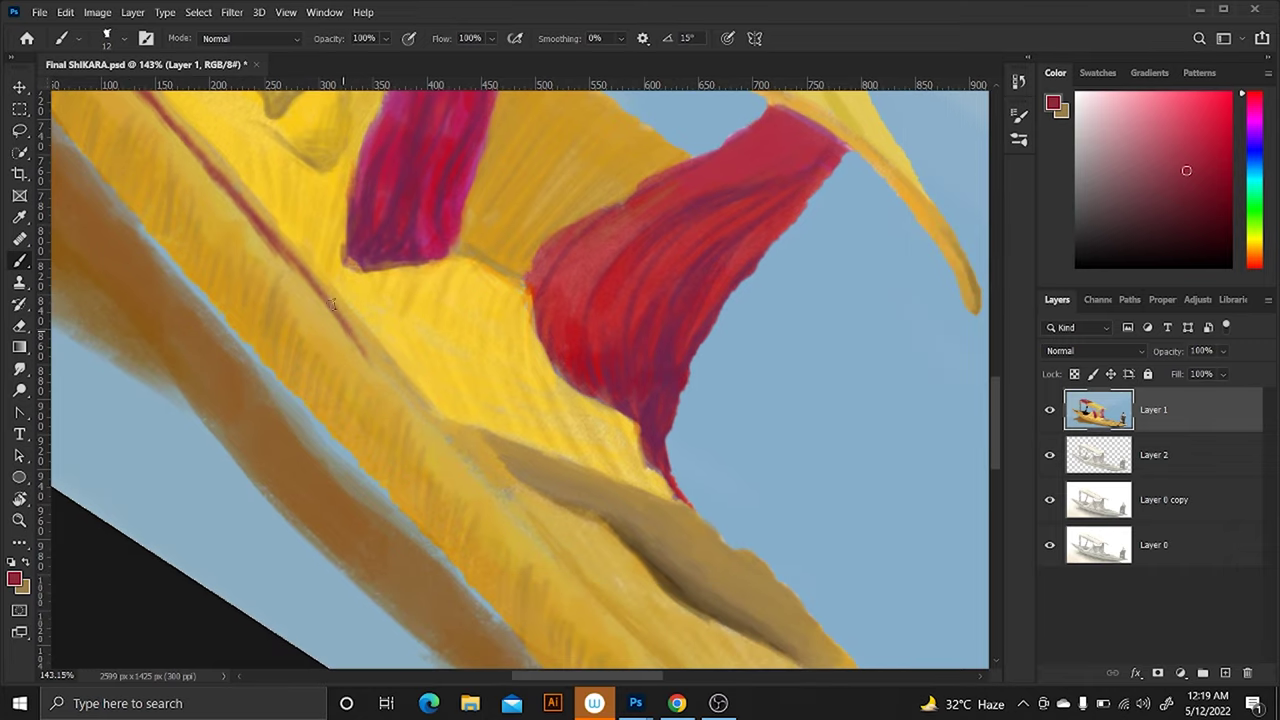
- Extend the dark red trim line along the hull toward the boatman and stern
mouse_move(345, 312)
left_mouse_down()
mouse_move(485, 445)
mouse_move(362, 326)
left_mouse_up()
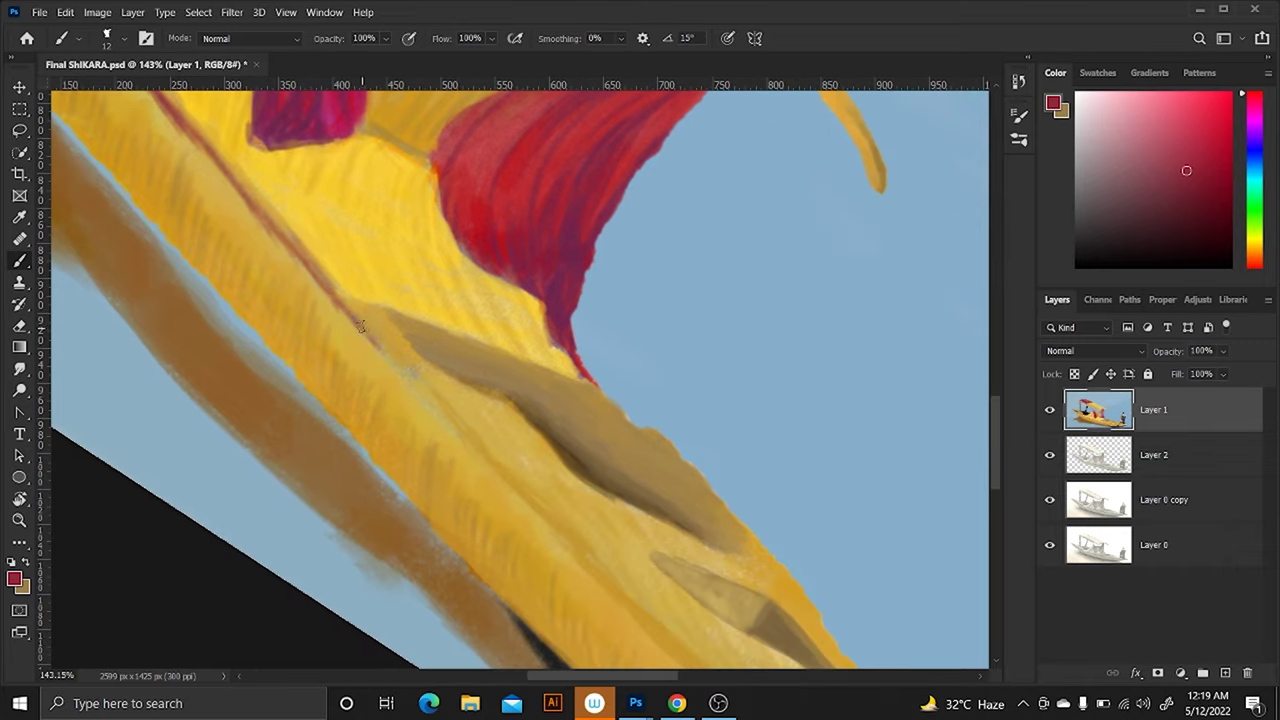
left_click_drag(423, 390, 449, 251)
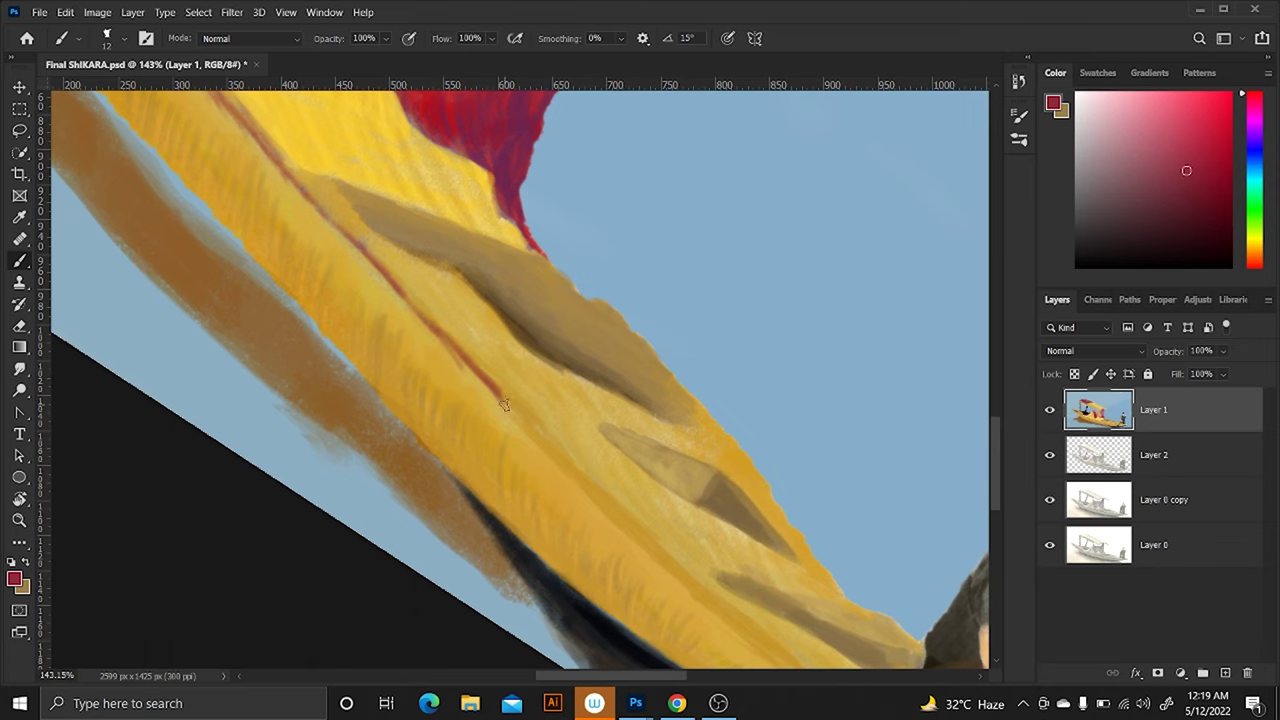
mouse_move(476, 460)
left_mouse_down()
mouse_move(476, 274)
mouse_move(450, 234)
left_mouse_up()
left_click_drag(590, 445, 505, 317)
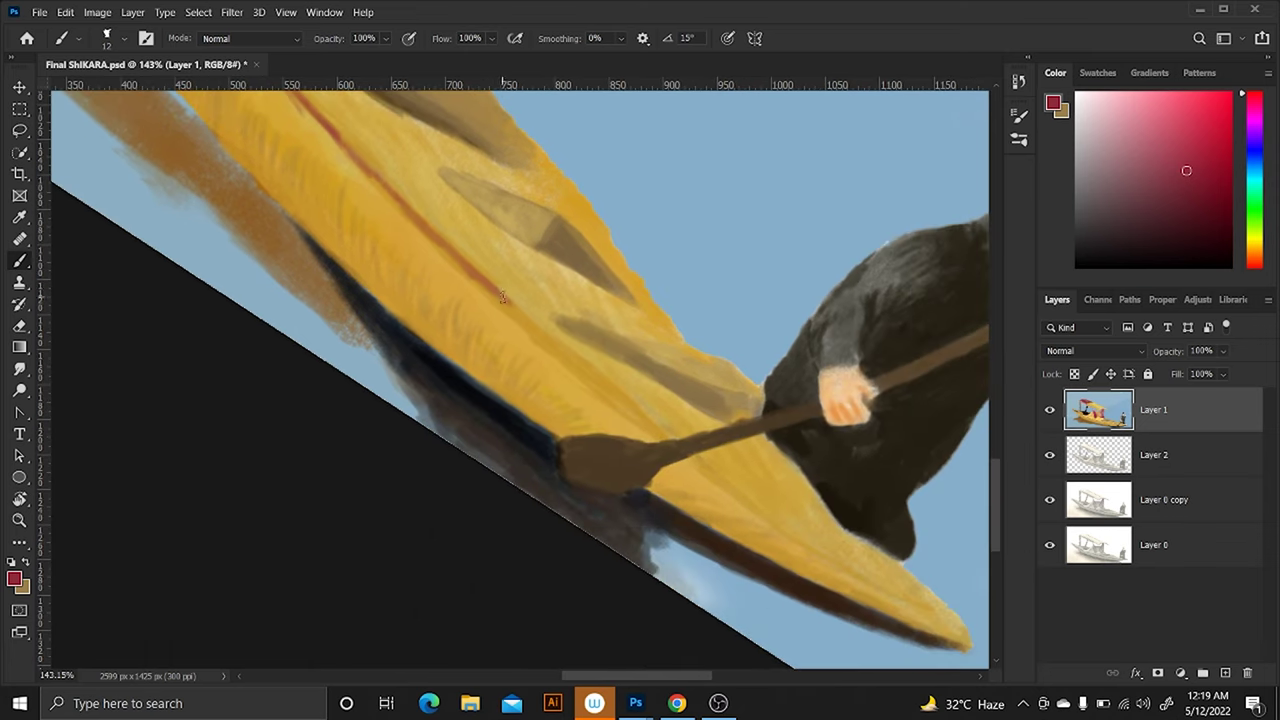
left_click_drag(642, 428, 580, 318)
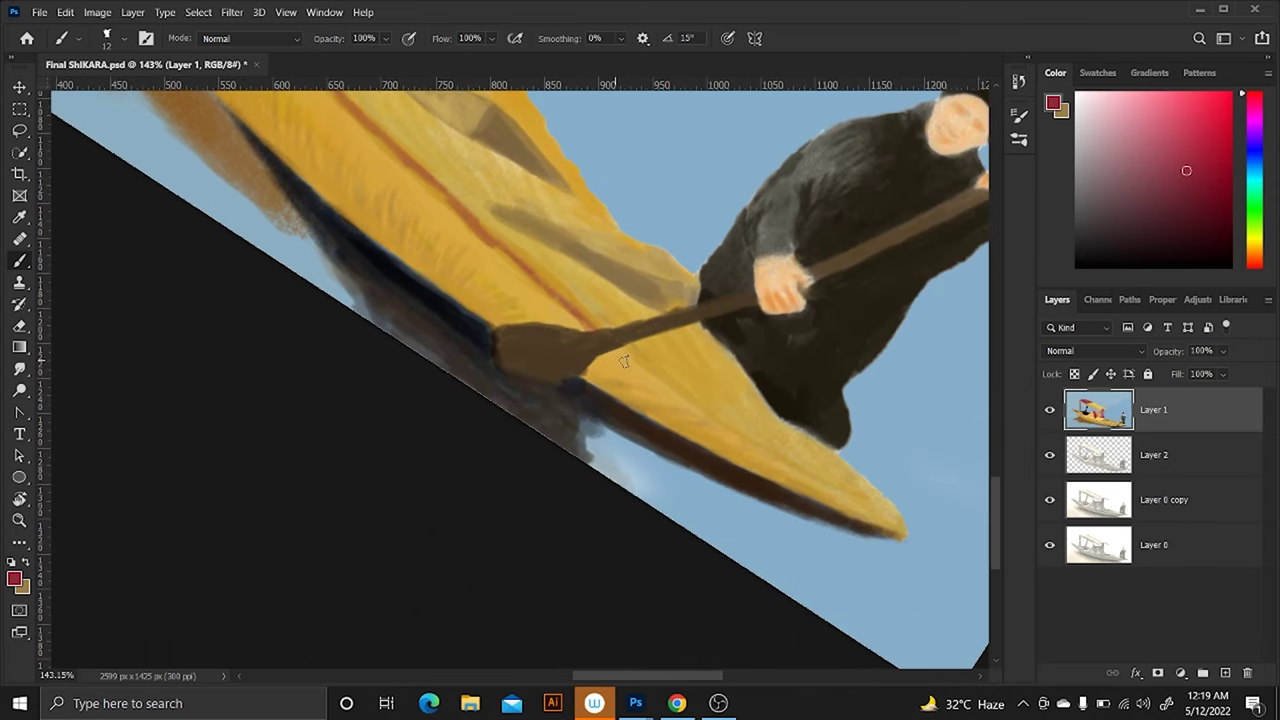
left_click_drag(672, 393, 556, 280)
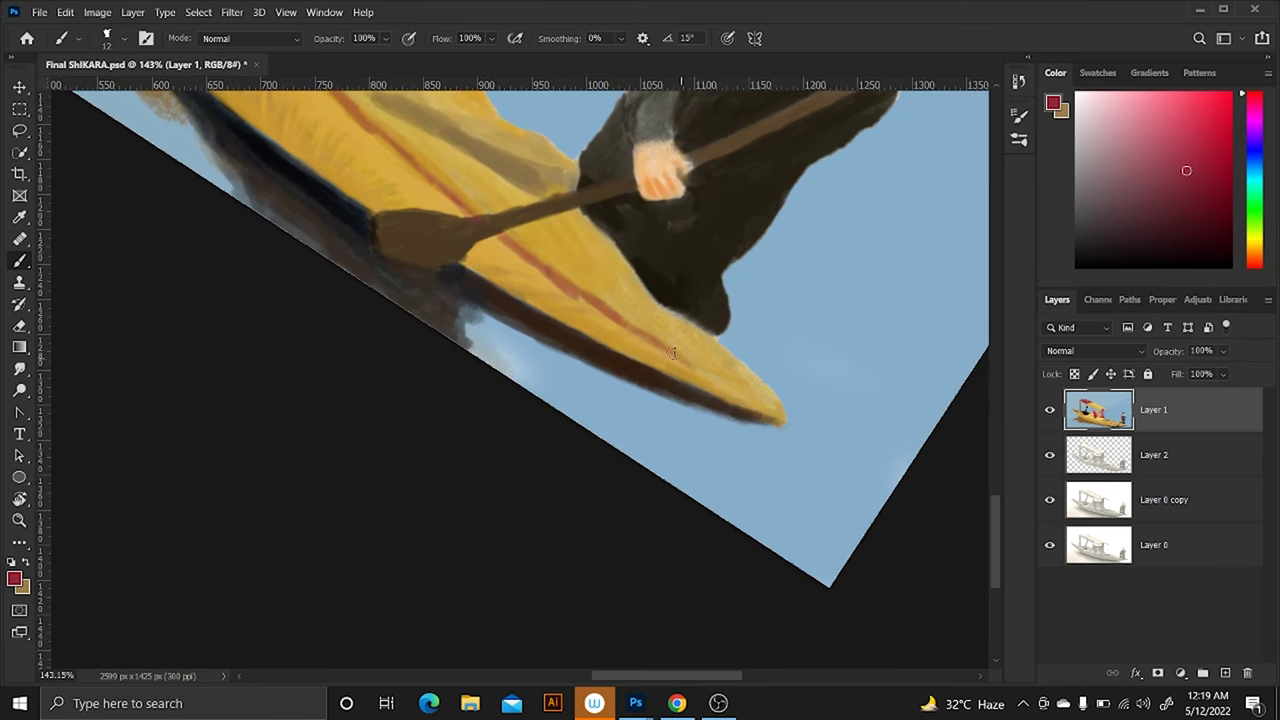
right_click(760, 405)
left_click_drag(770, 400, 668, 294)
- Rotate the view, sample the hull's tan, and paint brown reflection strokes beneath the hull
scroll(583, 266, "up", 5)
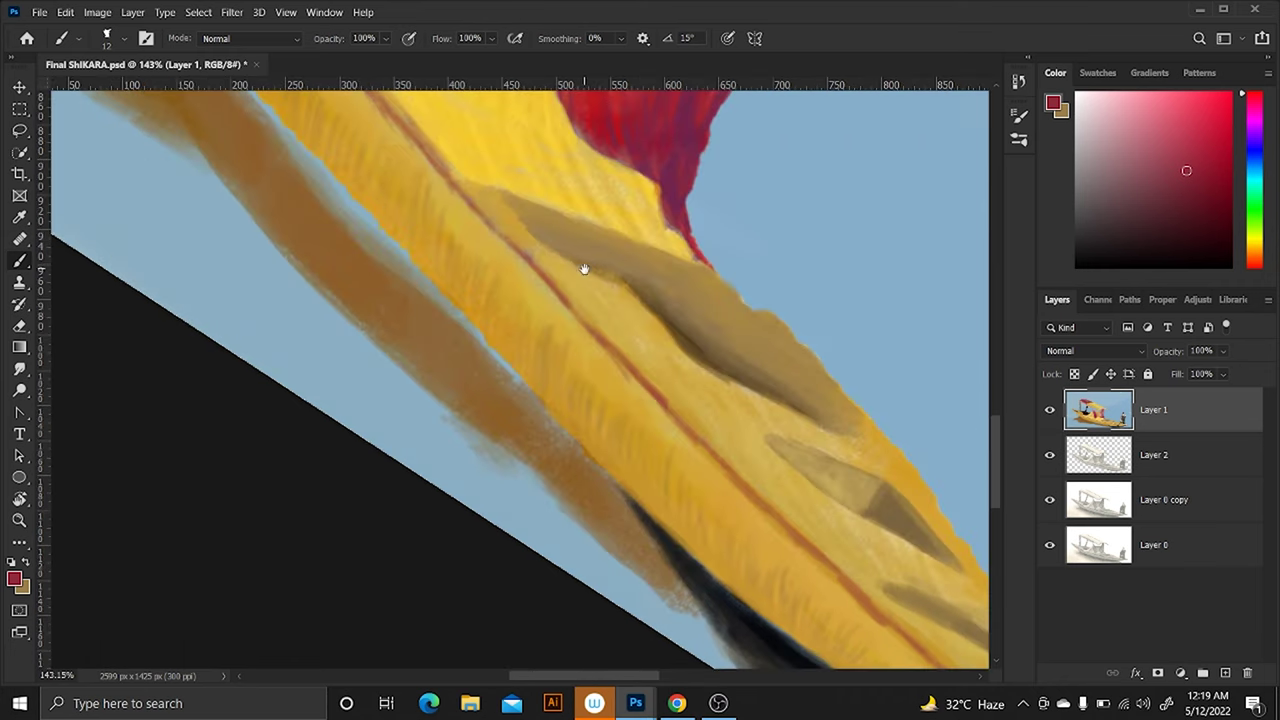
left_click_drag(607, 330, 385, 180)
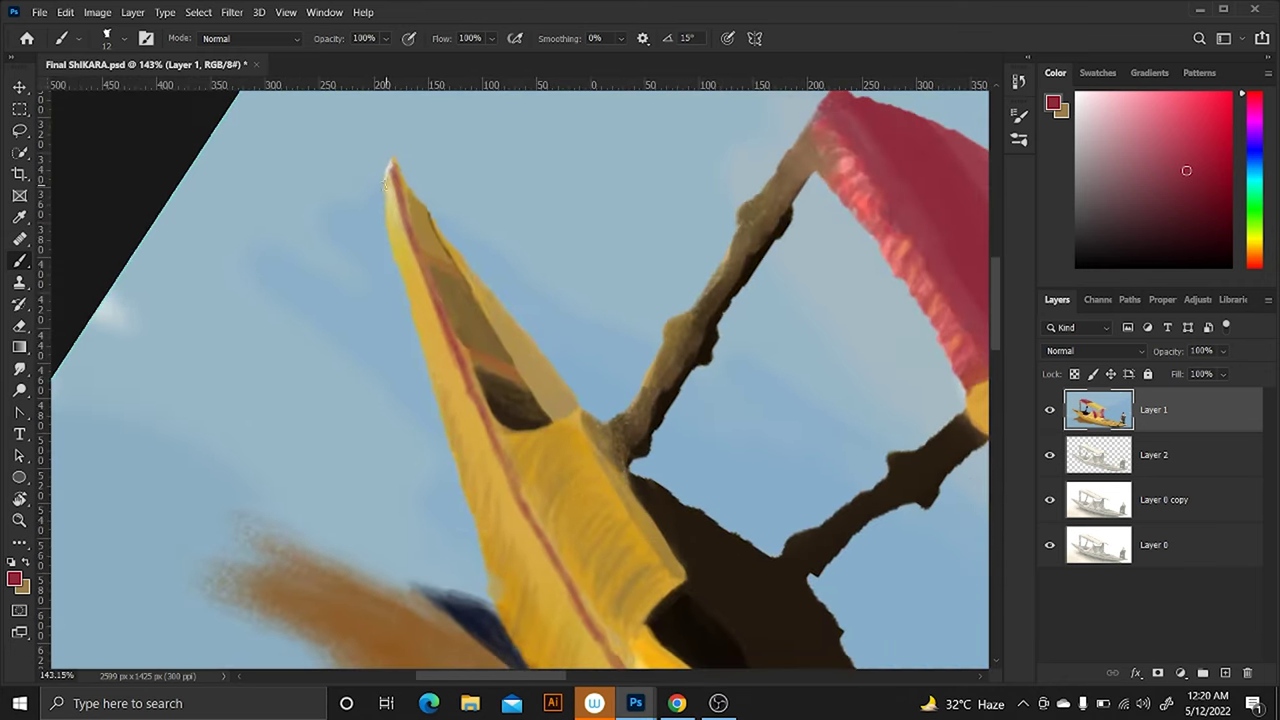
left_click_drag(509, 355, 674, 194)
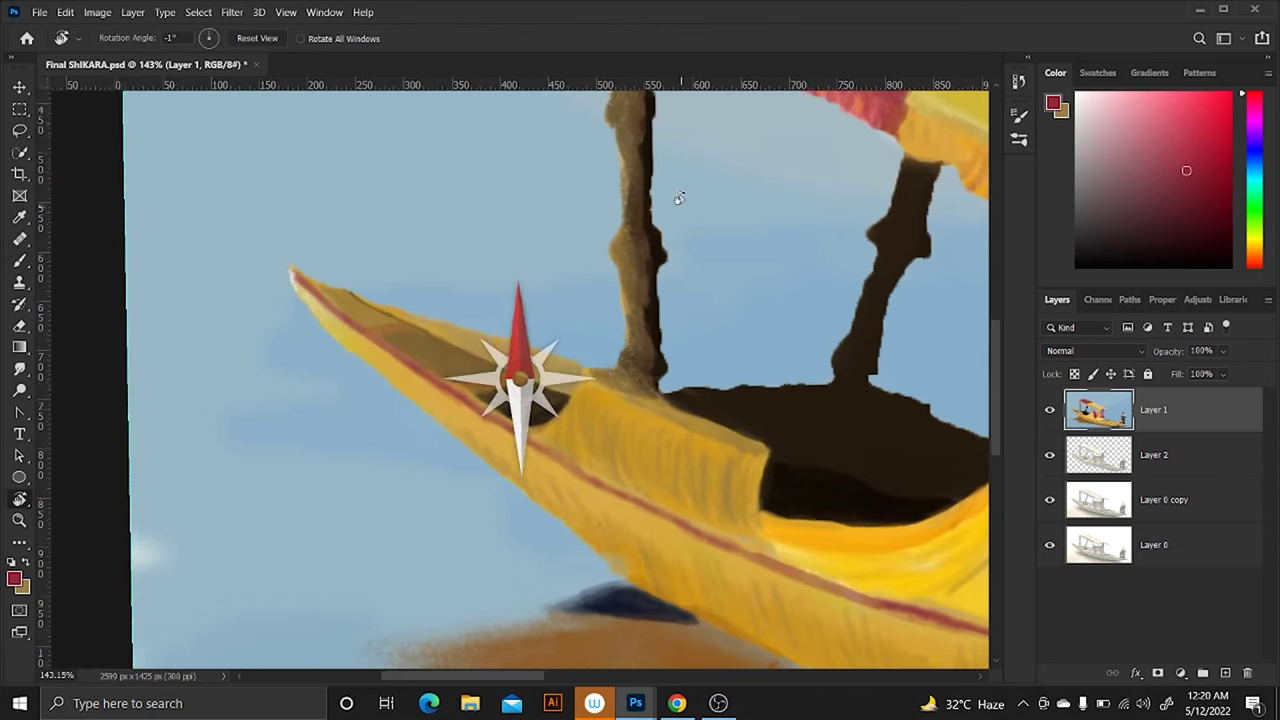
mouse_move(771, 283)
left_mouse_down()
mouse_move(557, 238)
mouse_move(646, 306)
mouse_move(594, 329)
mouse_move(717, 286)
mouse_move(785, 208)
mouse_move(799, 210)
left_mouse_up()
left_click(535, 377, "alt")
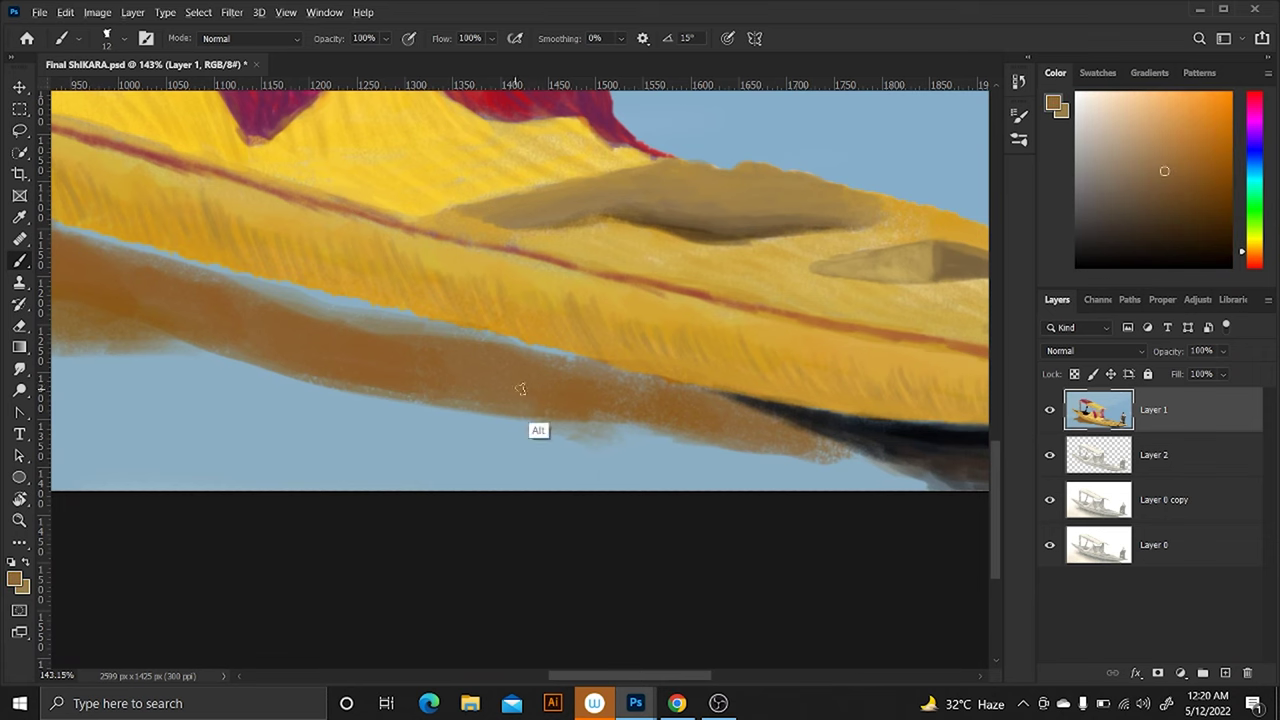
mouse_move(386, 420)
left_mouse_down()
mouse_move(360, 395)
mouse_move(200, 350)
mouse_move(323, 374)
mouse_move(400, 410)
left_mouse_up()
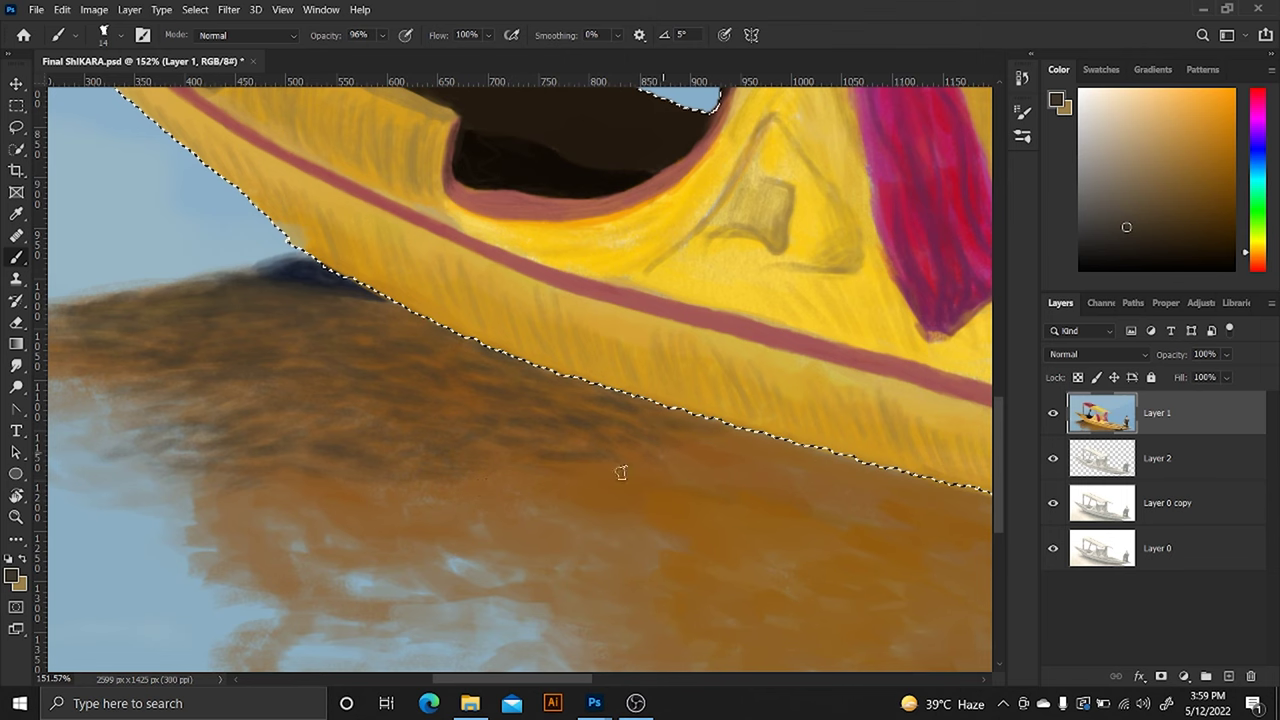
- Brush two darker brown streaks across the hull's reflection, then resample brown tones from it
left_click_drag(690, 420, 537, 357)
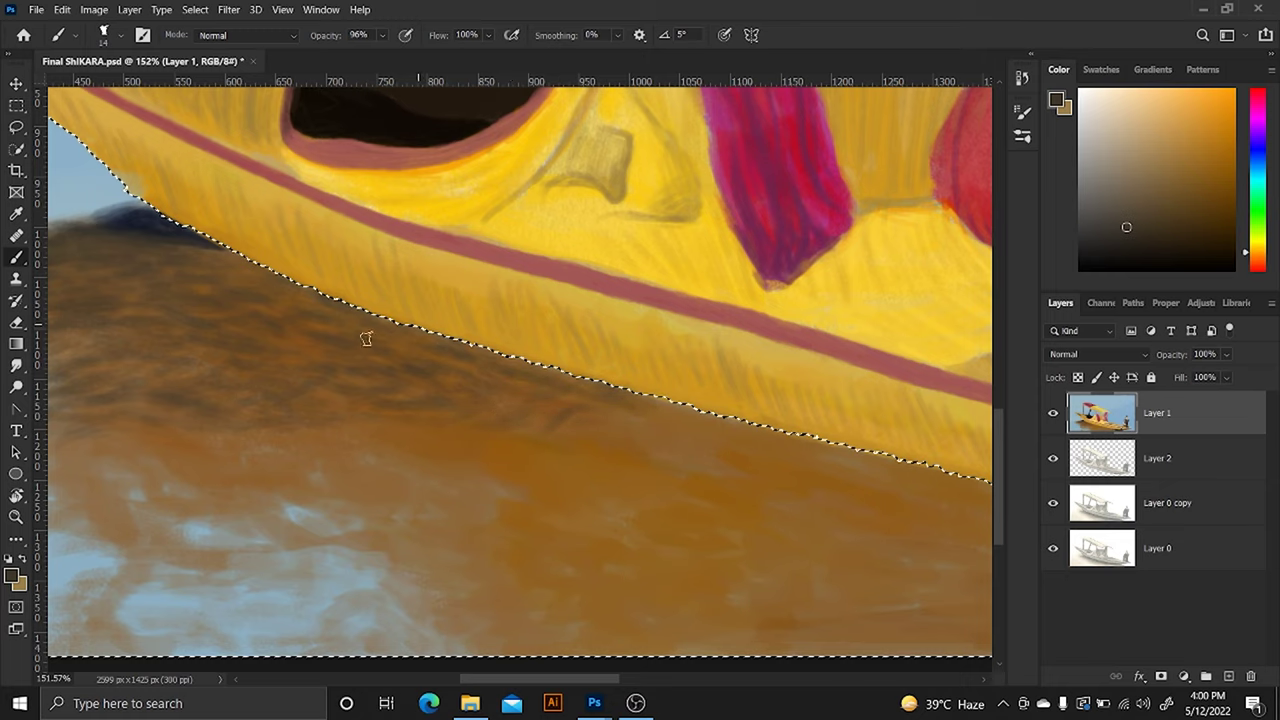
scroll(518, 332, "down", 2)
scroll(518, 332, "left", 2)
scroll(518, 332, "down", 2)
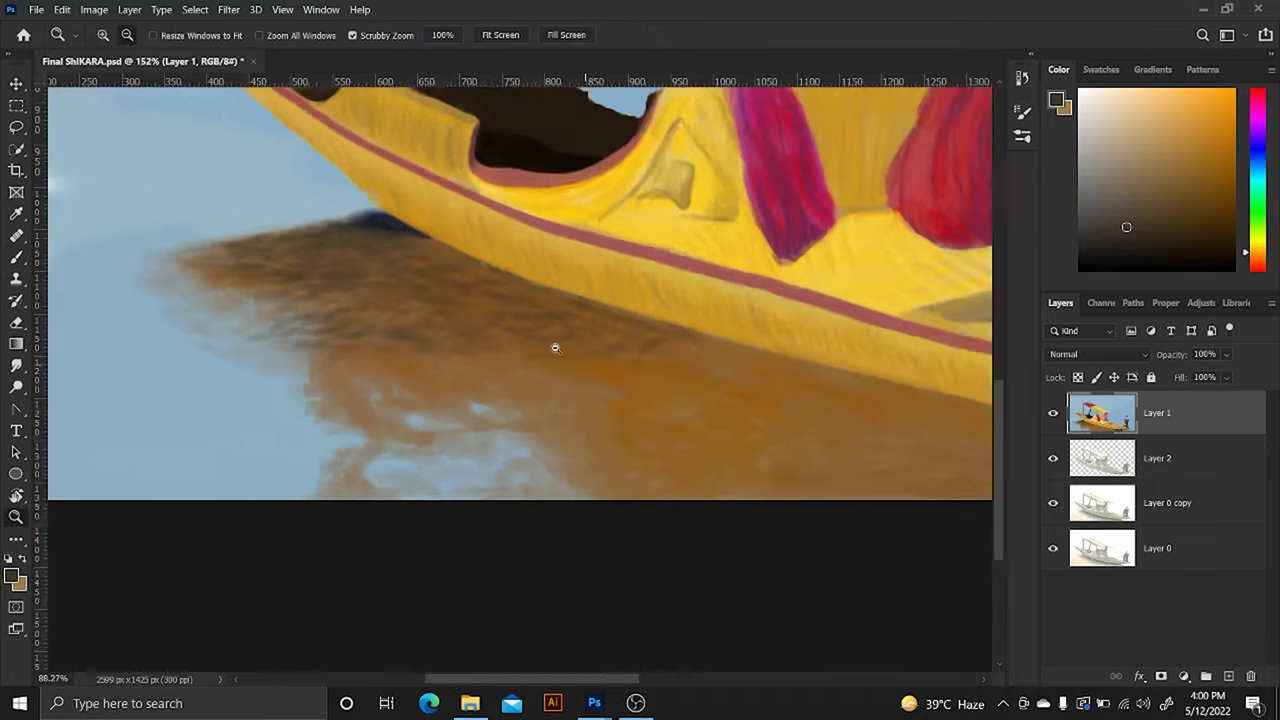
scroll(554, 346, "down", 2)
scroll(540, 391, "down", 1)
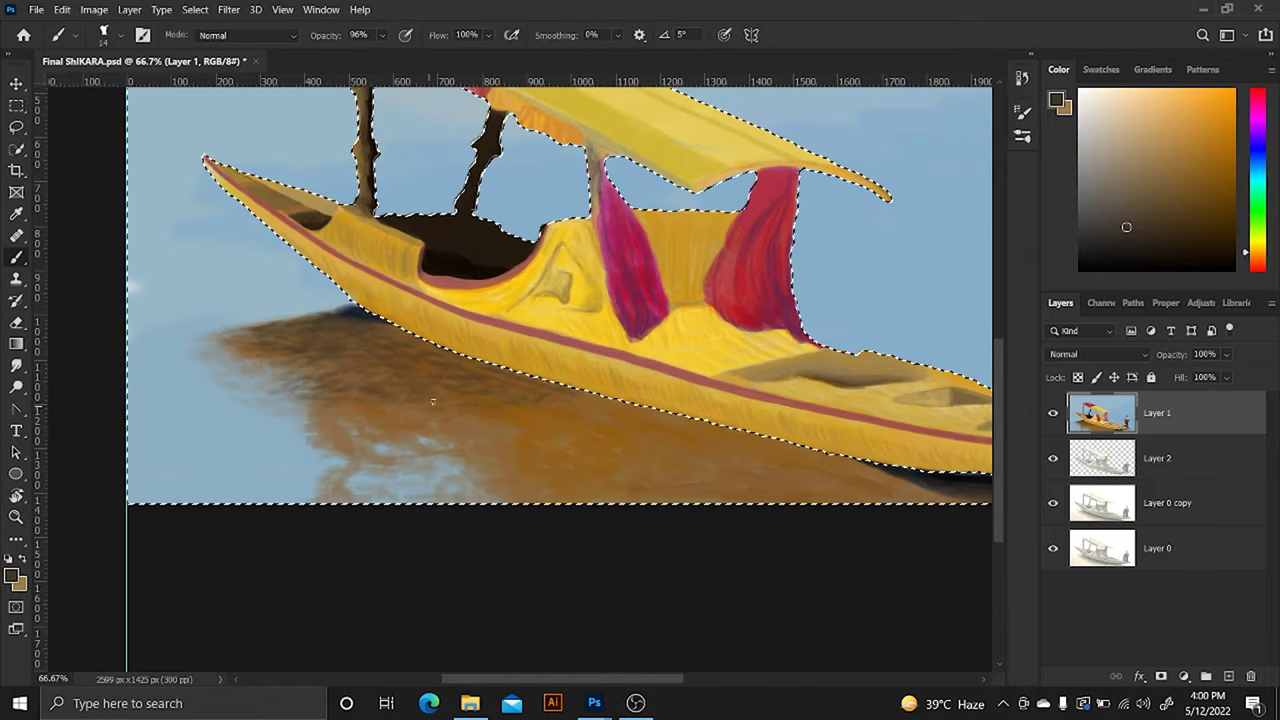
scroll(541, 410, "up", 2)
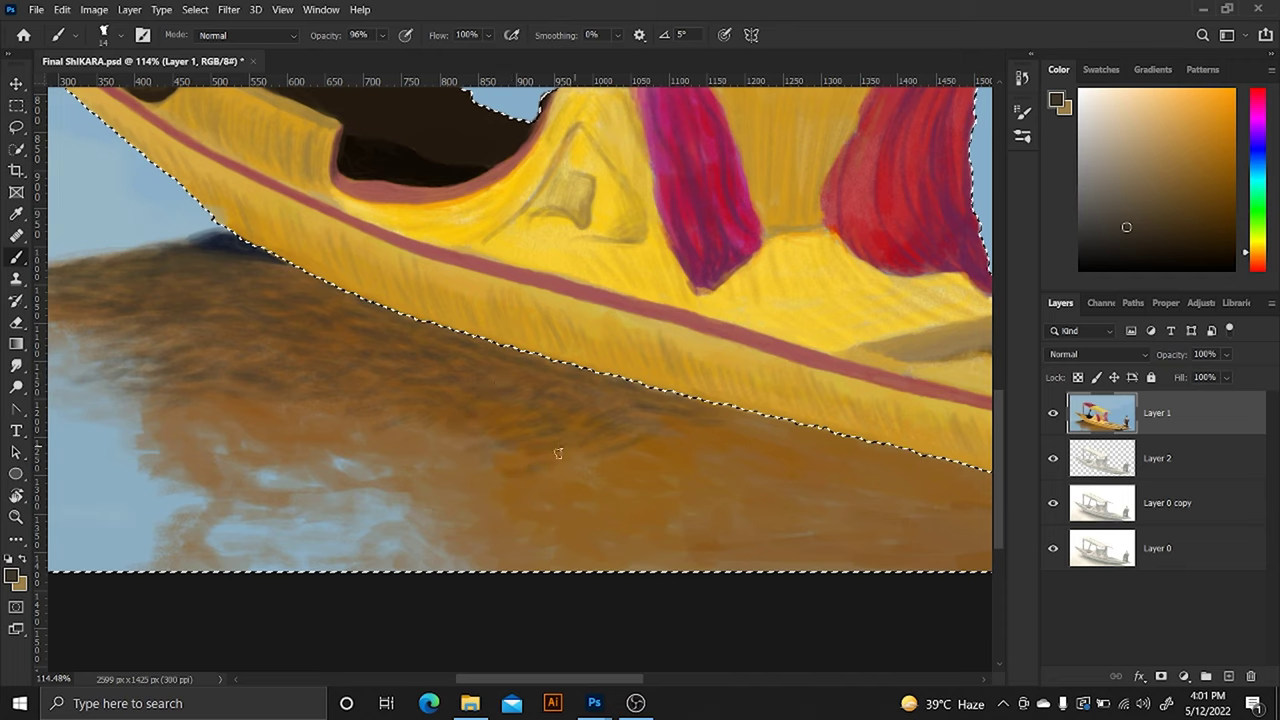
left_click_drag(558, 453, 773, 456)
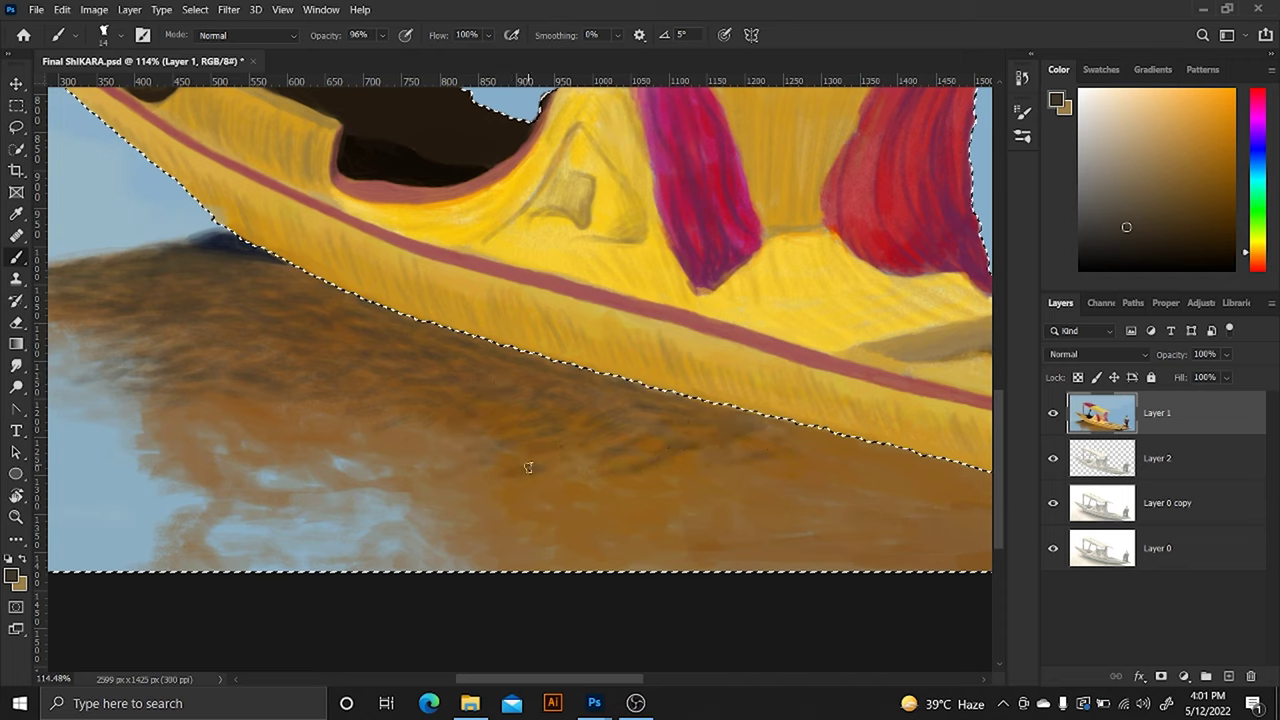
left_click_drag(454, 440, 640, 448)
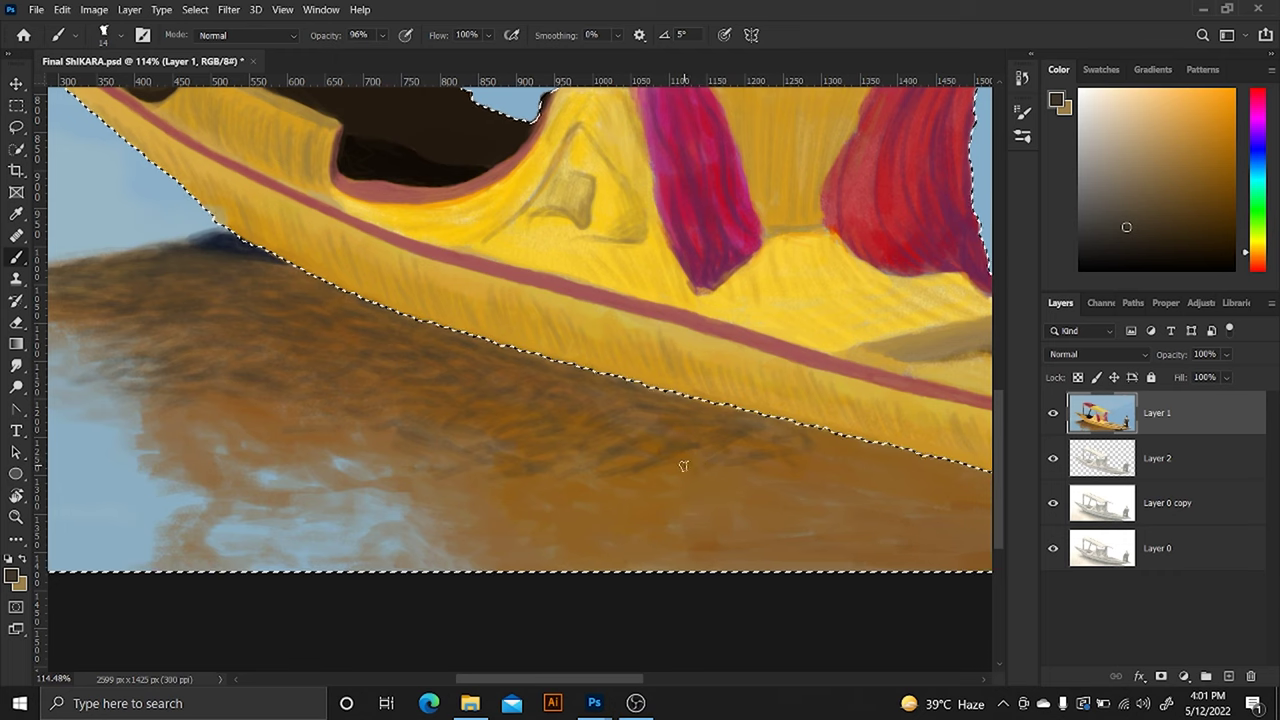
left_click(680, 466, "alt")
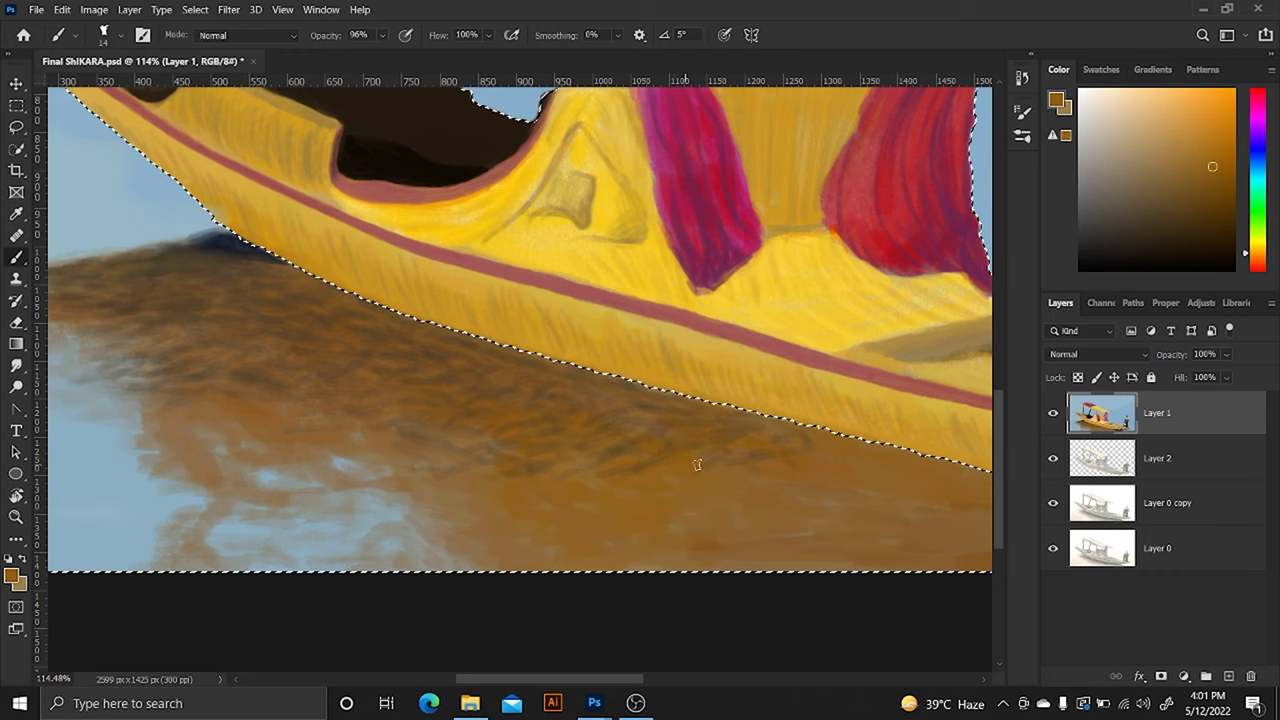
left_click(648, 464, "alt")
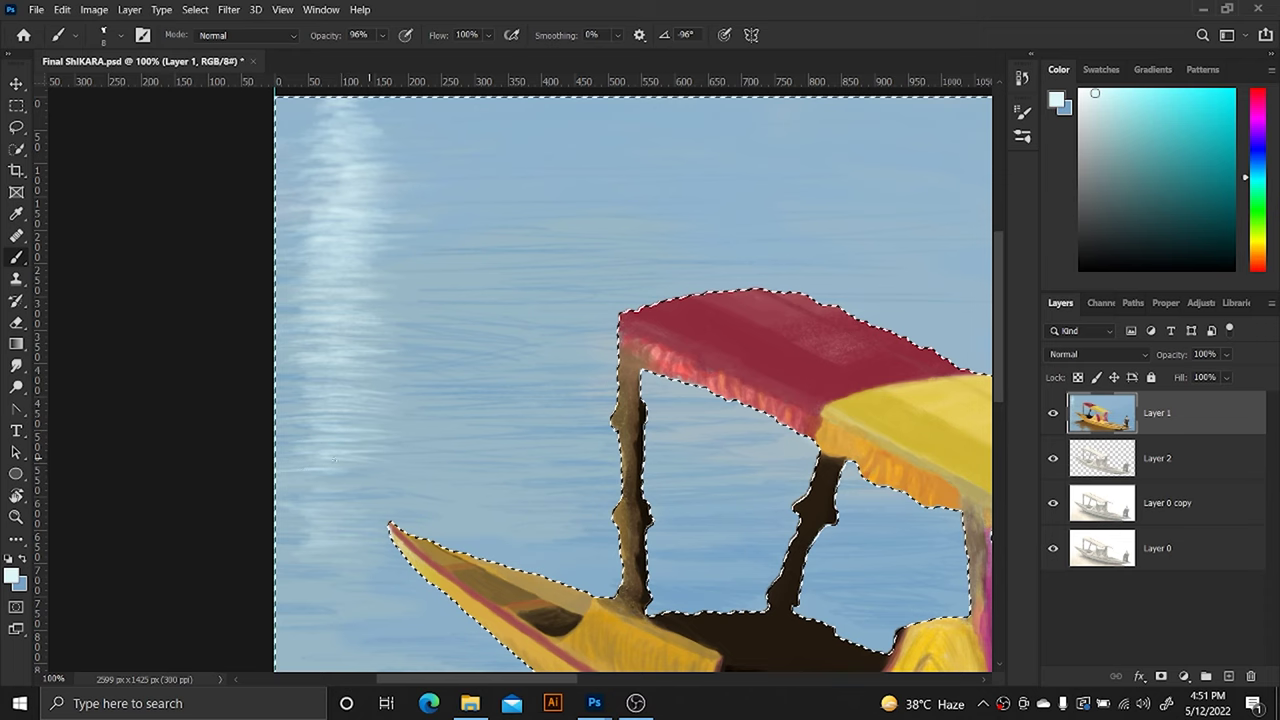
- Paint two short light-blue ripple streaks on the water left of the bow
scroll(290, 461, "down", 2)
scroll(300, 374, "down", 2)
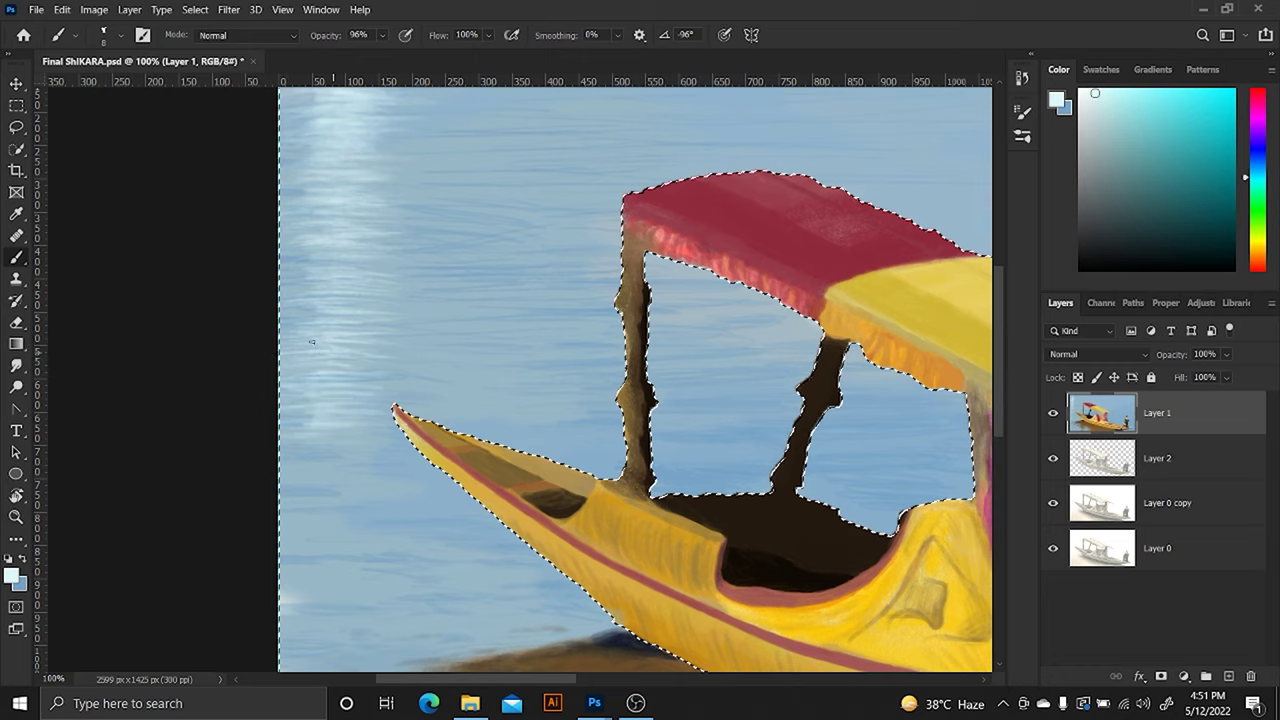
left_click_drag(398, 371, 322, 370)
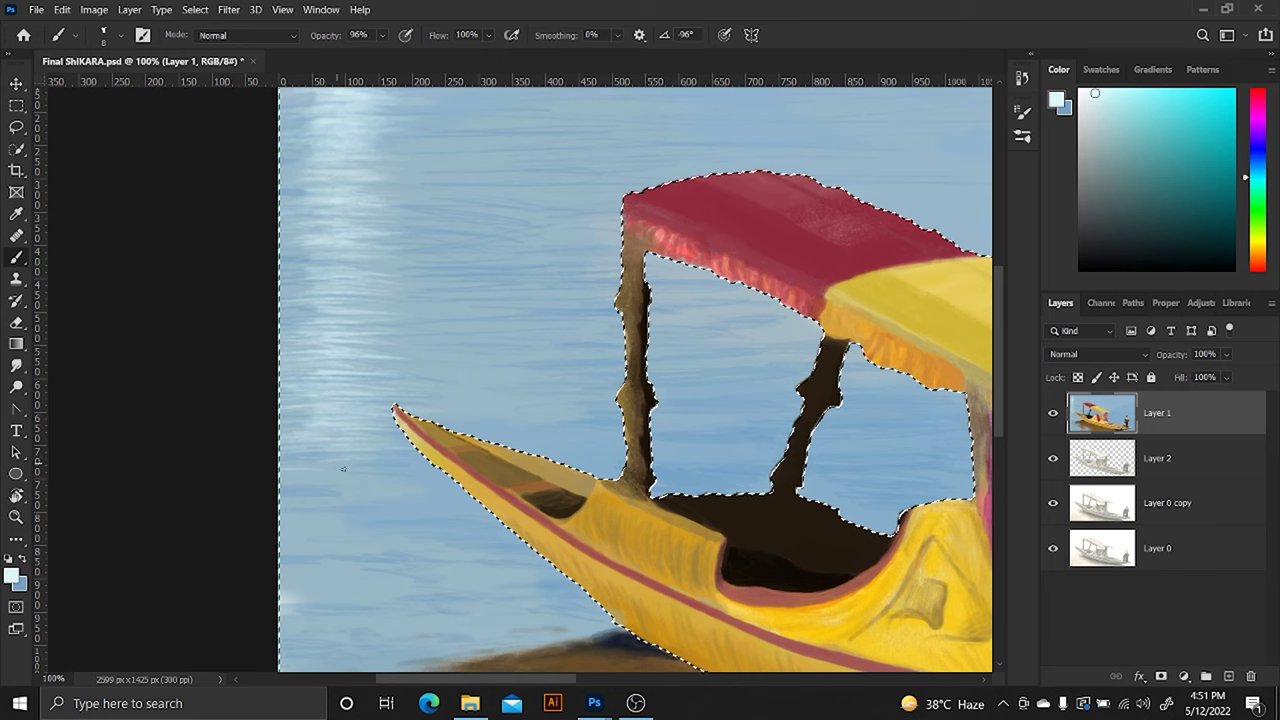
mouse_move(368, 466)
left_mouse_down()
mouse_move(304, 466)
mouse_move(341, 421)
left_mouse_up()
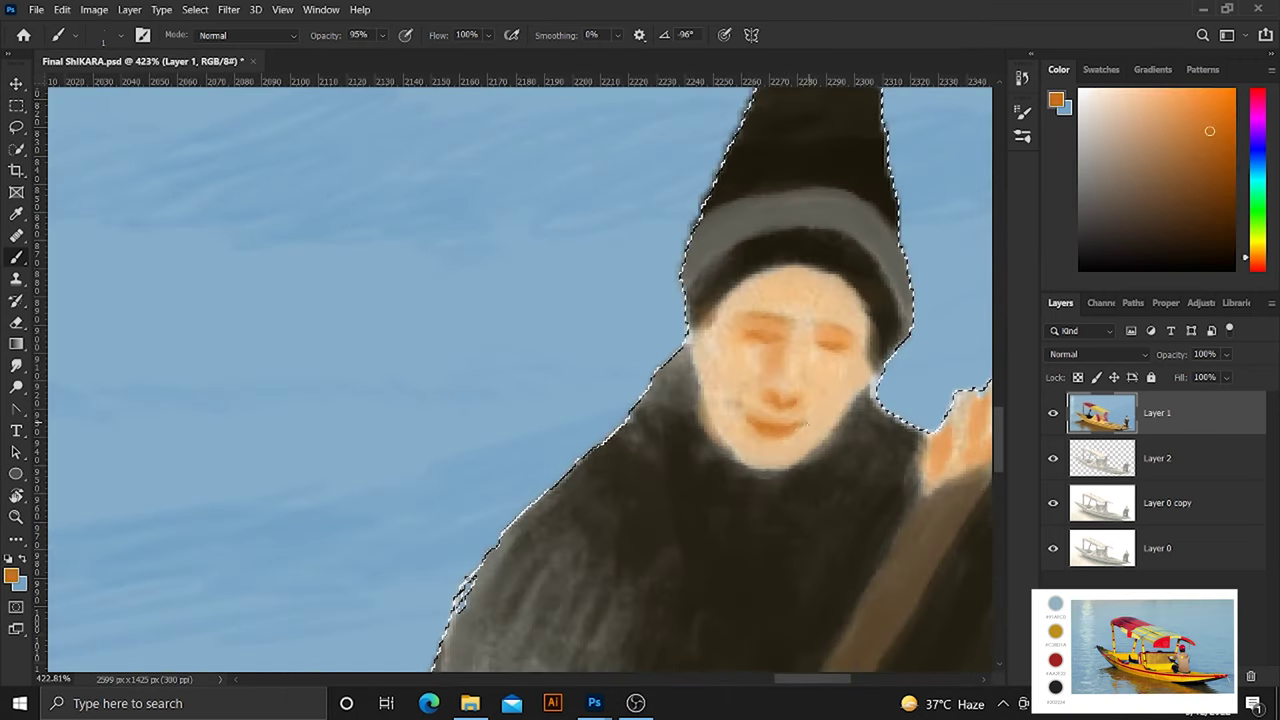
left_click_drag(827, 340, 659, 322)
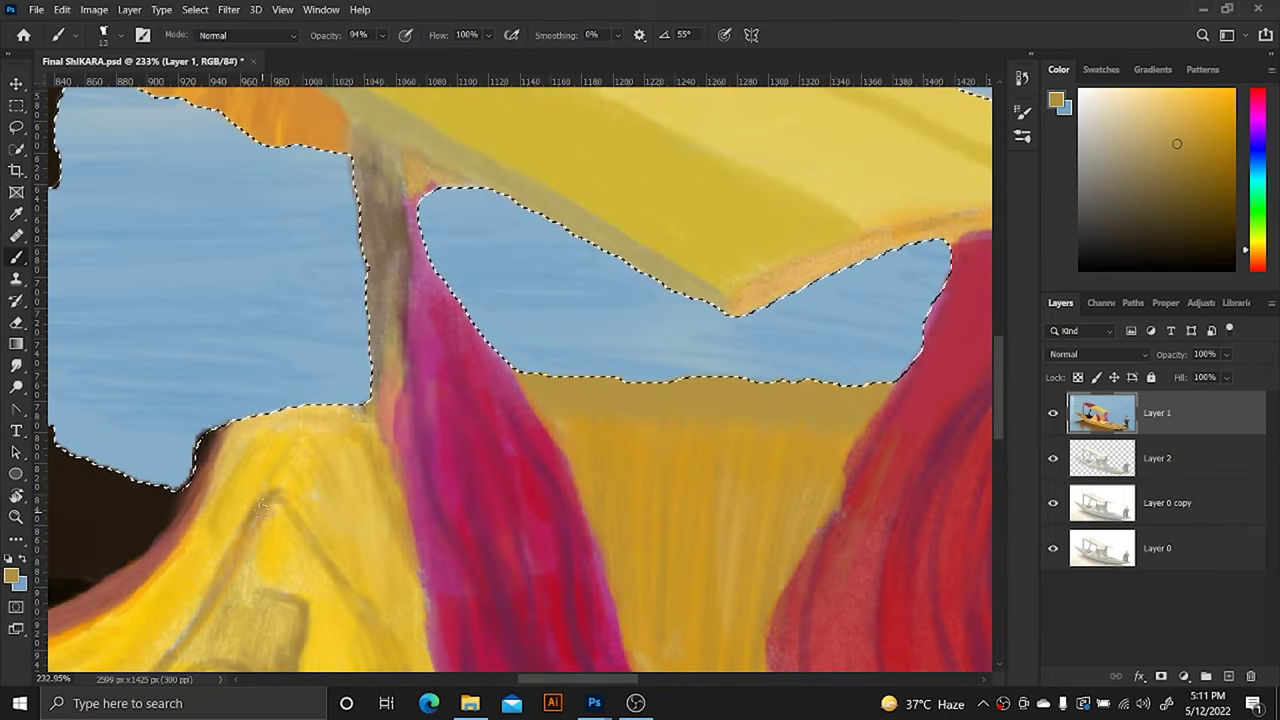
- Paint ochre strokes over the yellow back panel between the curtains, then zoom out to the whole boat
scroll(738, 383, "down", 3)
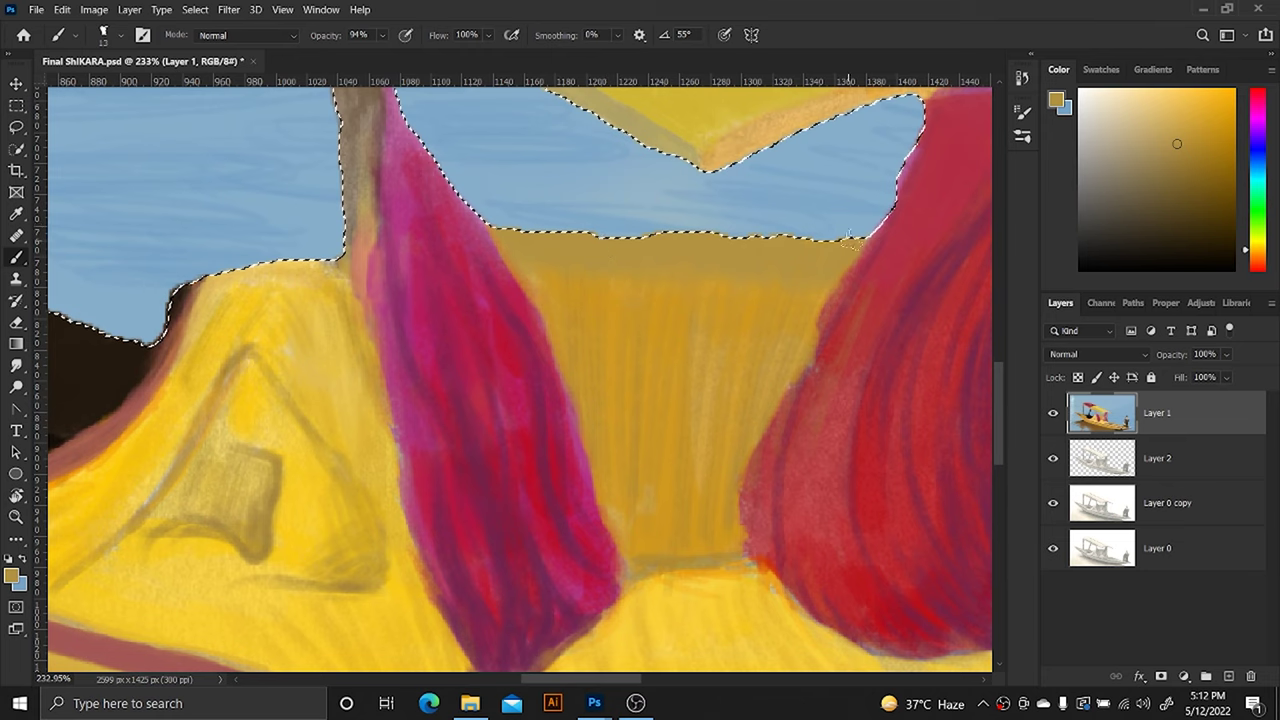
mouse_move(626, 515)
left_mouse_down()
mouse_move(655, 518)
mouse_move(708, 578)
mouse_move(670, 555)
mouse_move(728, 535)
mouse_move(708, 528)
left_mouse_up()
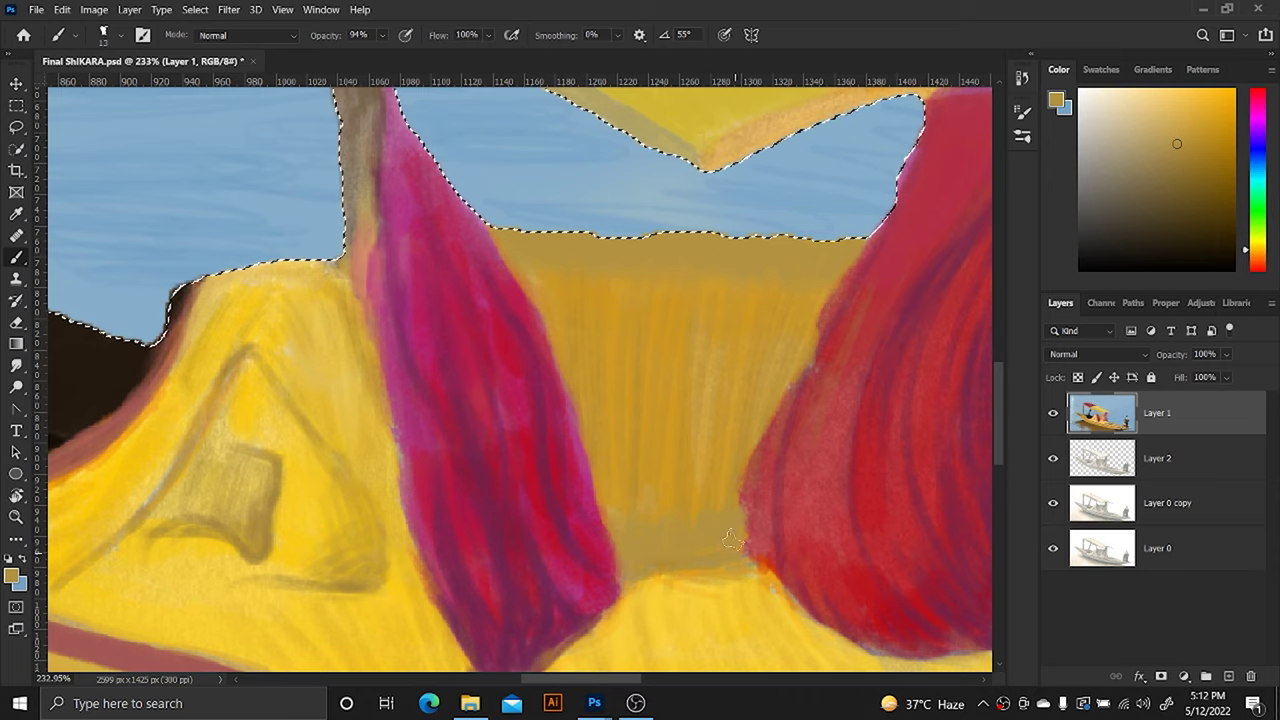
scroll(630, 420, "down", 3)
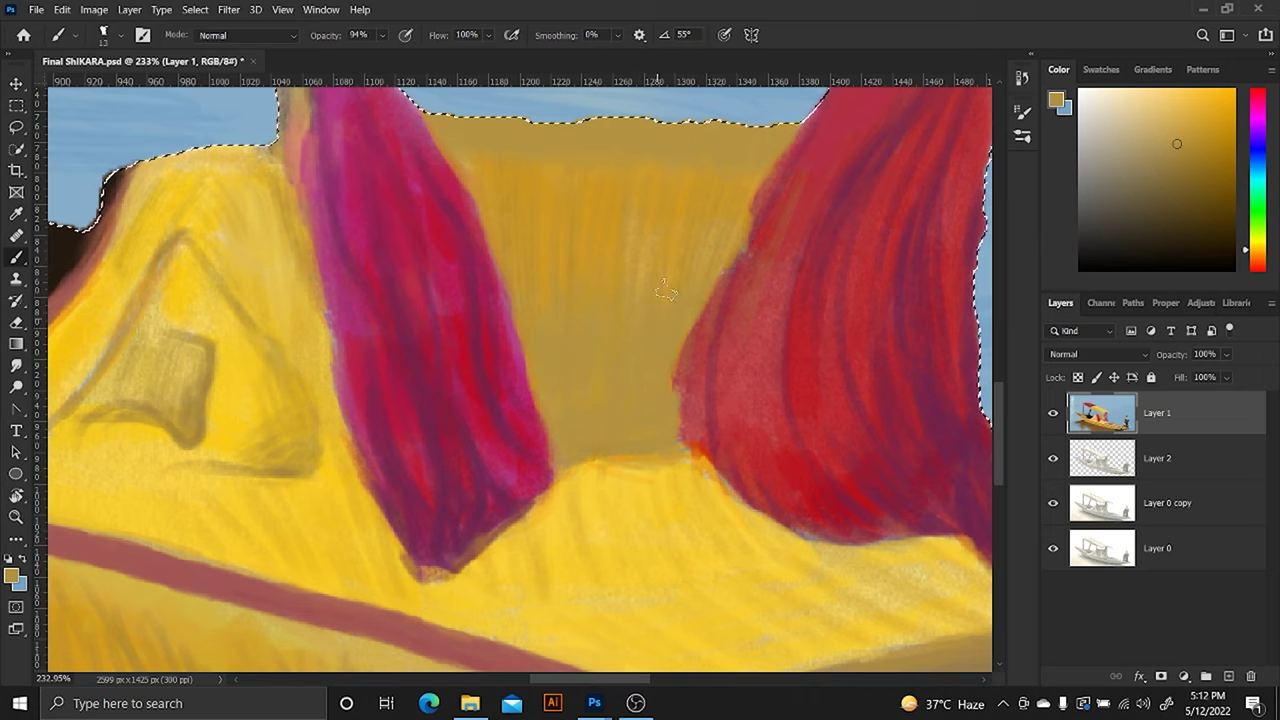
left_click_drag(605, 315, 558, 318)
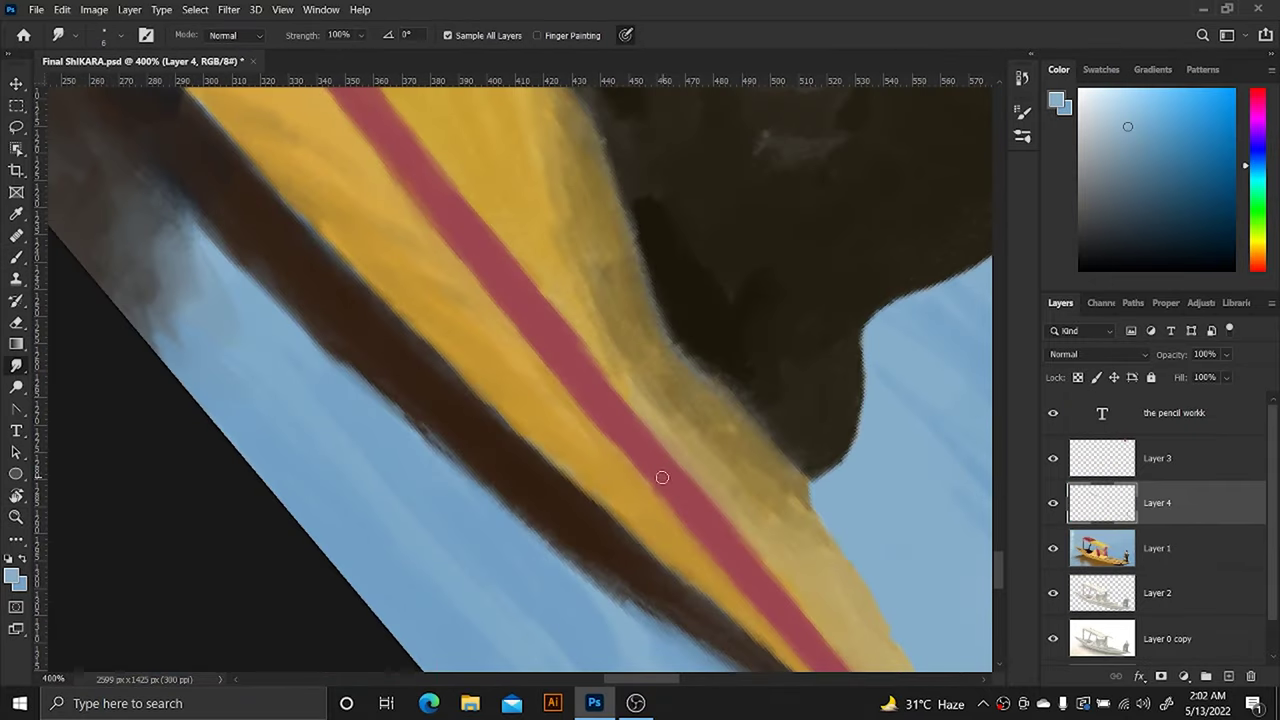
mouse_move(558, 392)
left_mouse_down()
mouse_move(600, 394)
mouse_move(523, 237)
mouse_move(699, 460)
mouse_move(663, 371)
mouse_move(542, 363)
mouse_move(634, 363)
mouse_move(683, 437)
mouse_move(608, 409)
mouse_move(594, 349)
mouse_move(634, 423)
mouse_move(629, 380)
mouse_move(657, 474)
mouse_move(596, 474)
mouse_move(580, 363)
mouse_move(629, 366)
left_mouse_up()
key("z")
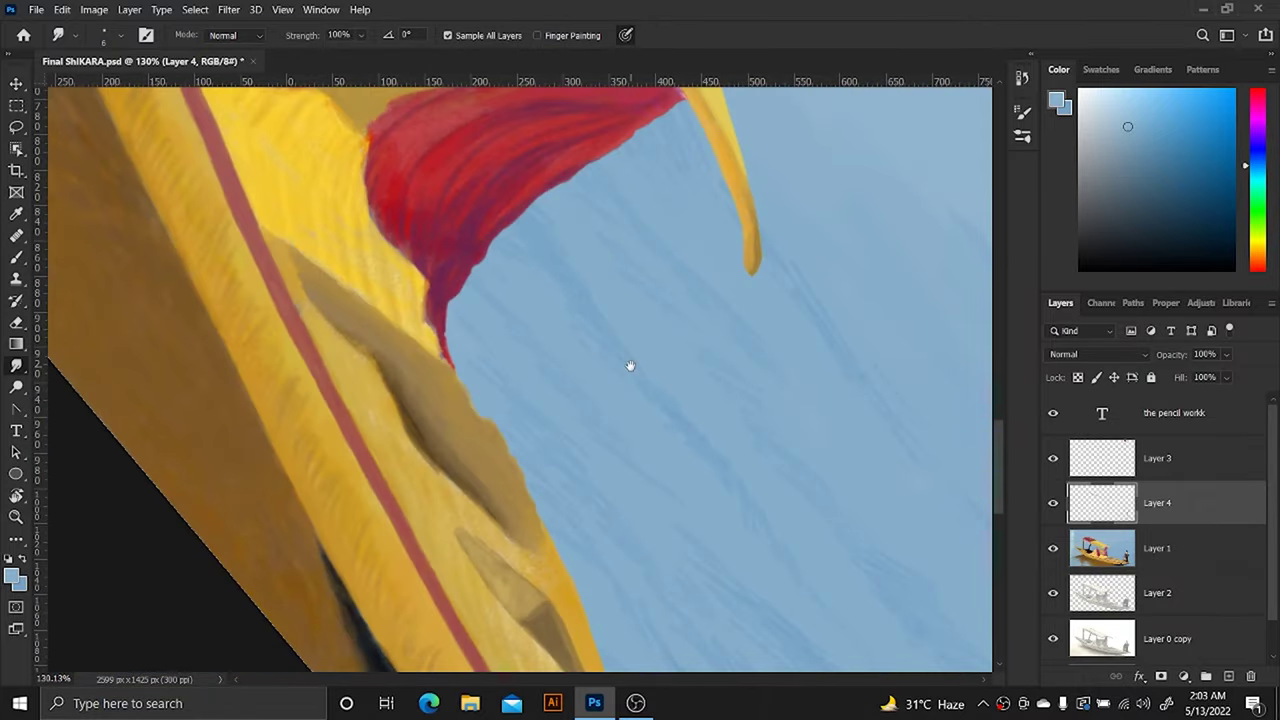